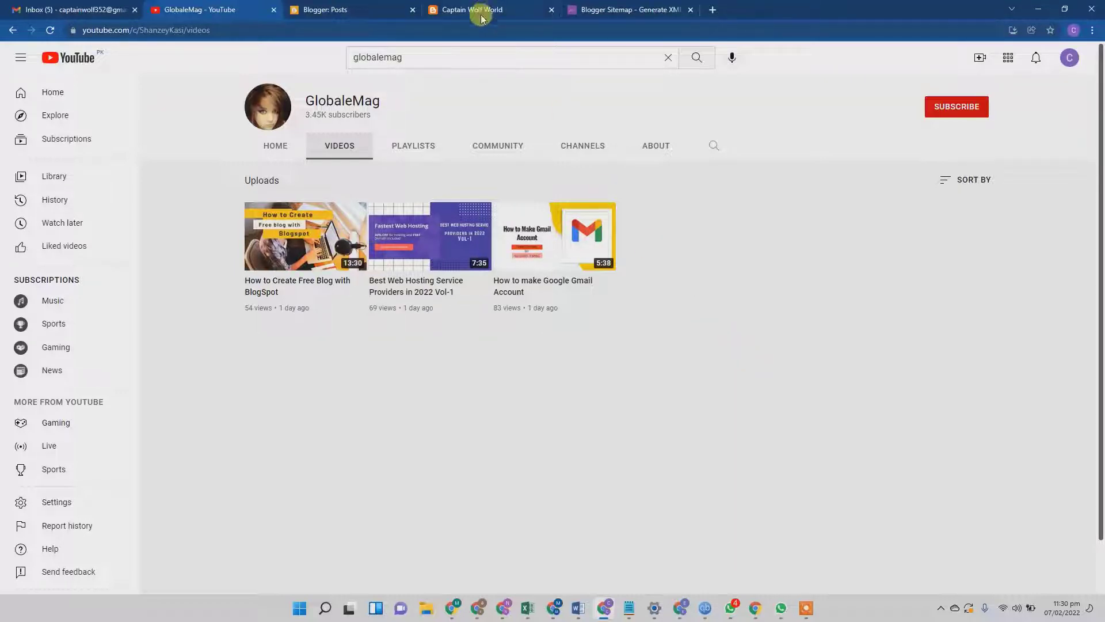
Search Google for 'google search console' in a new tab and open the Search Console sign-in result.
left_click(713, 11)
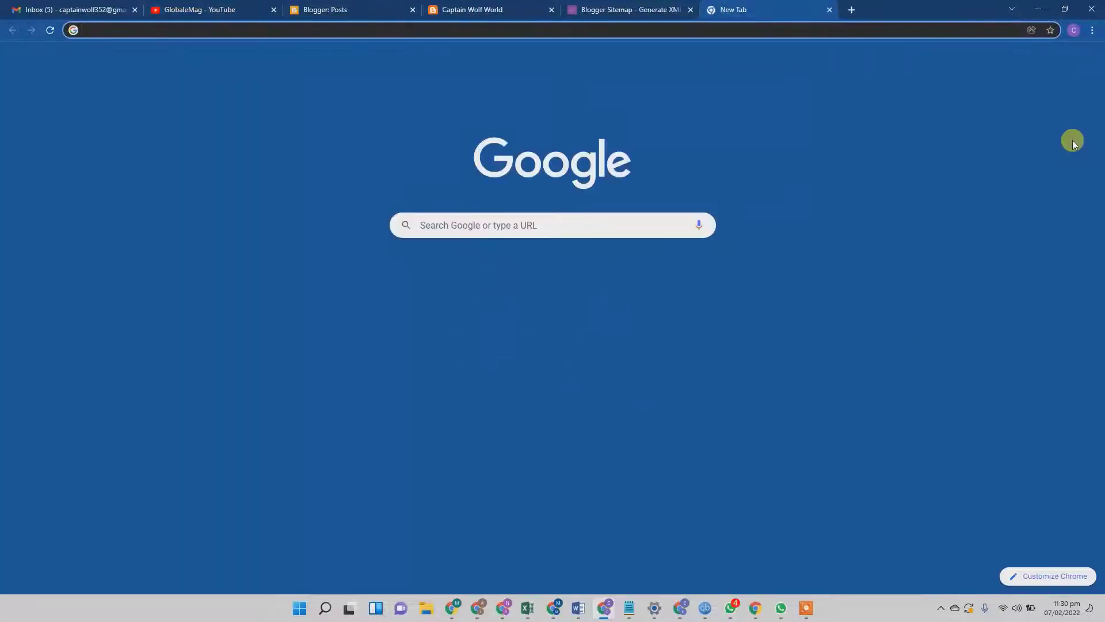
type("google search console")
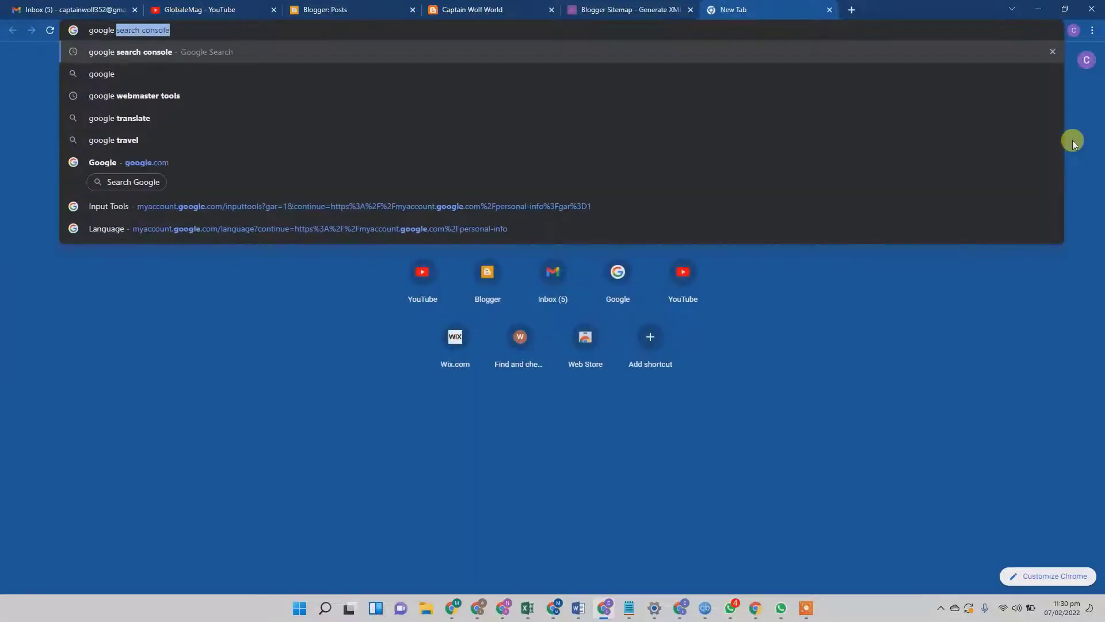
key("Return")
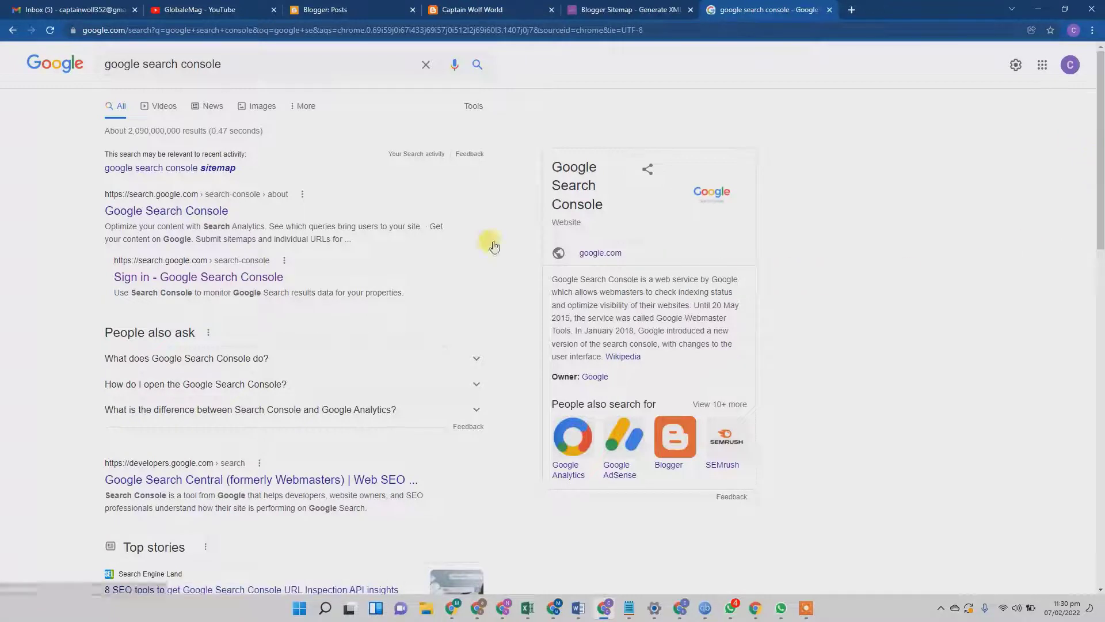
left_click(263, 279)
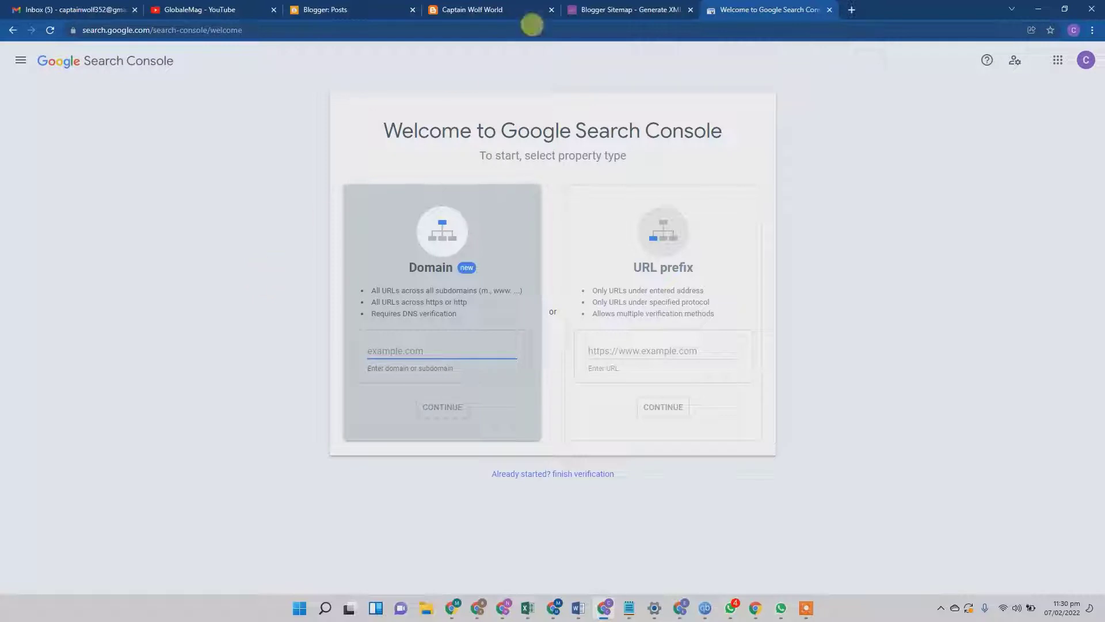
Copy the Captain Wolf World blog's URL from its address bar and return to the Search Console tab.
left_click(504, 14)
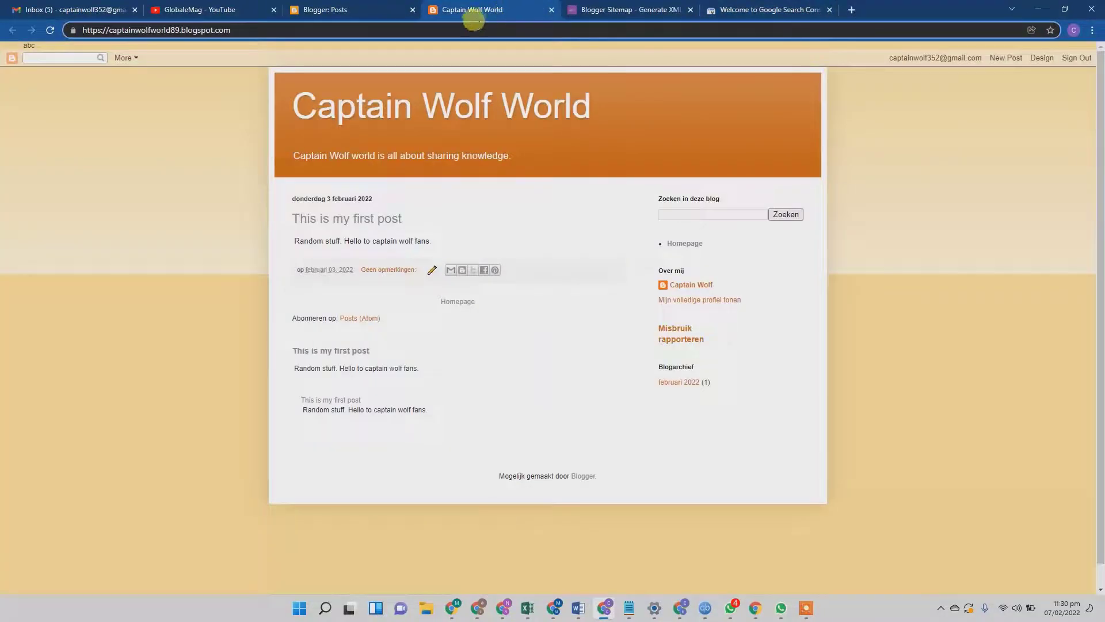
left_click(472, 25)
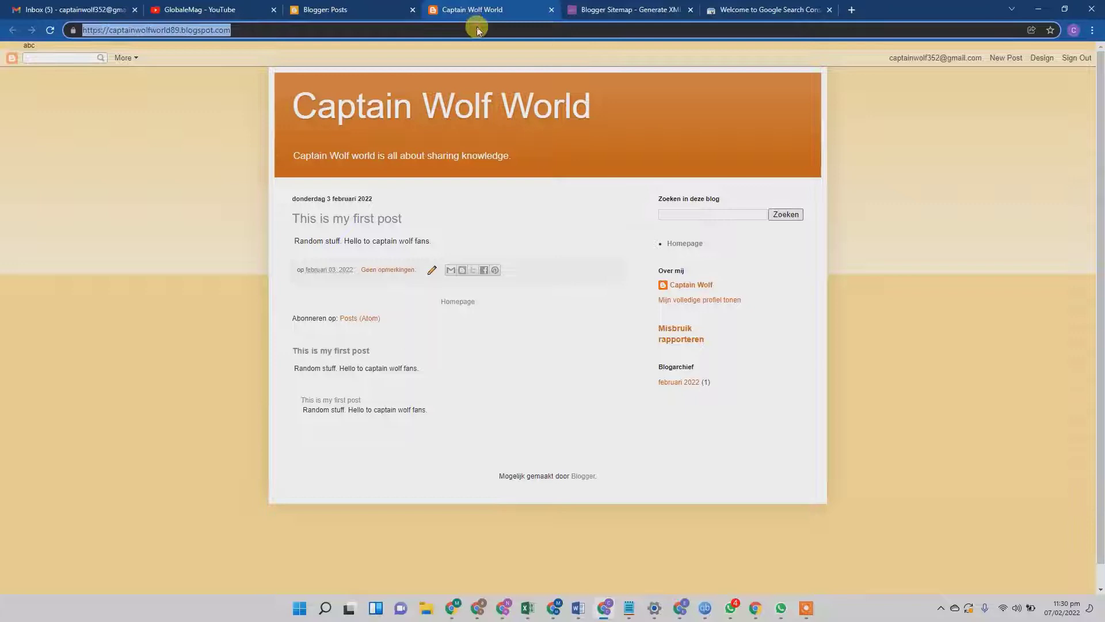
right_click(476, 27)
left_click(502, 111)
left_click(286, 29)
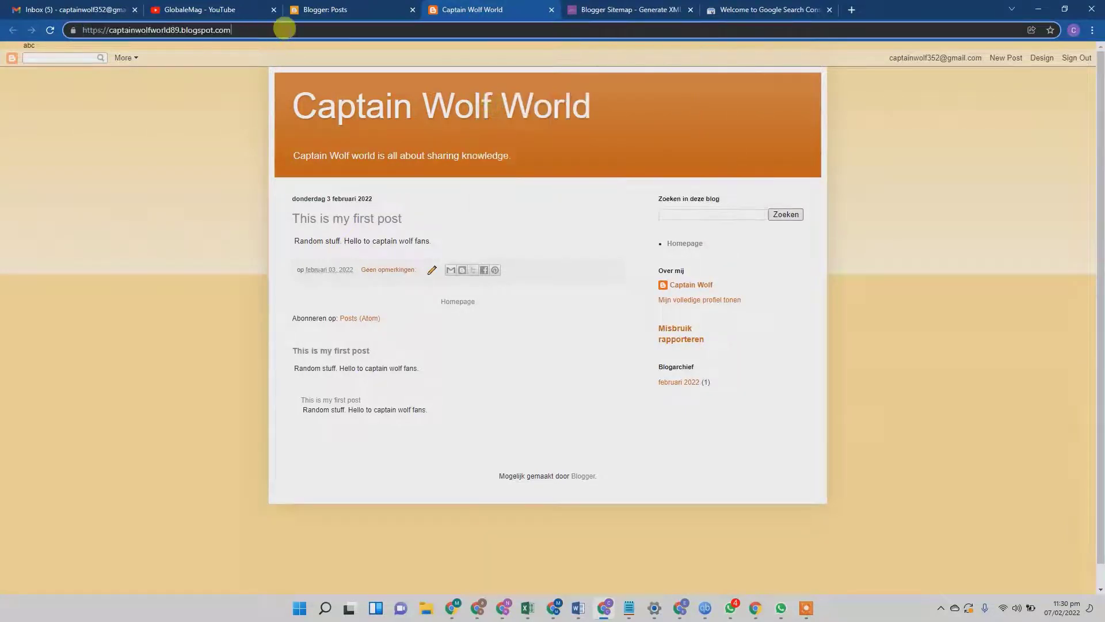
left_click(720, 10)
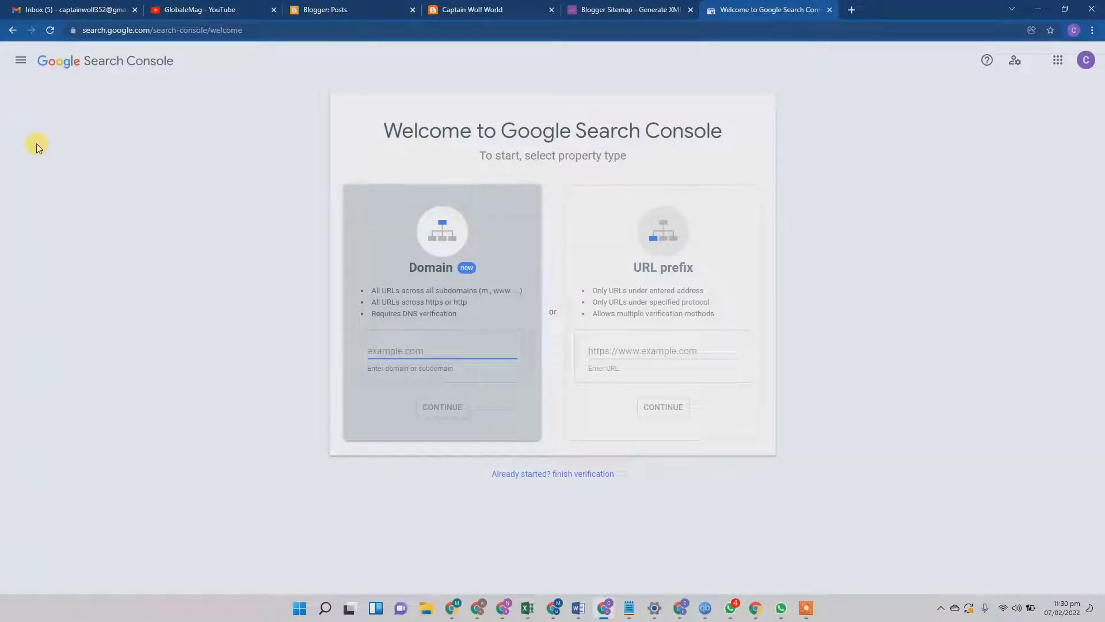
Add captainwolfworld89.blogspot.com as a URL-prefix property and go to the auto-verified property.
left_click(15, 62)
left_click(85, 101)
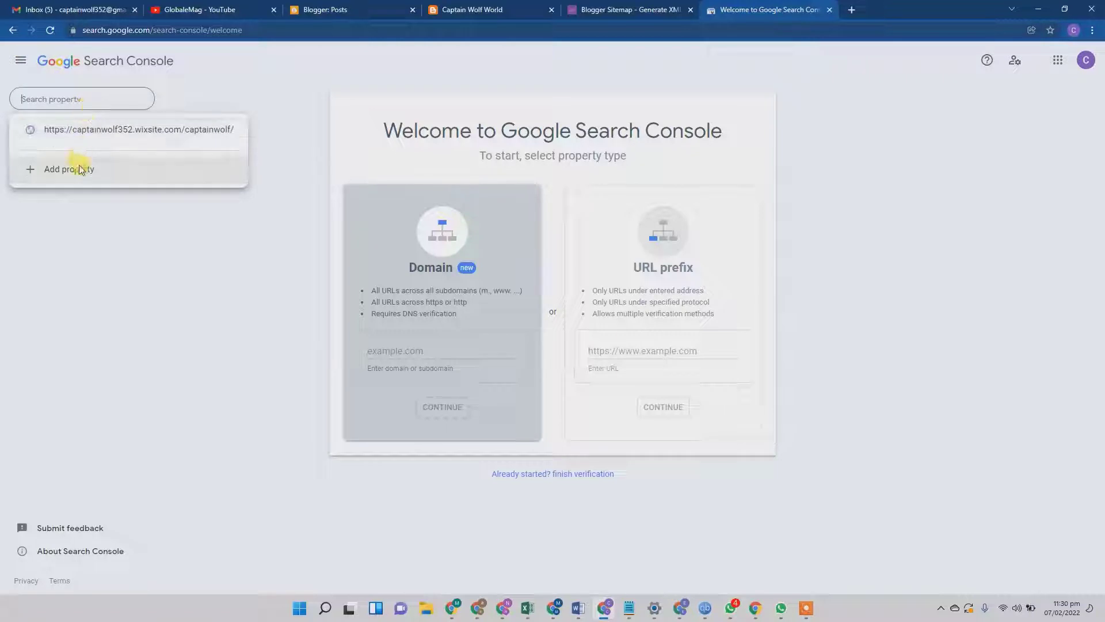
left_click(81, 169)
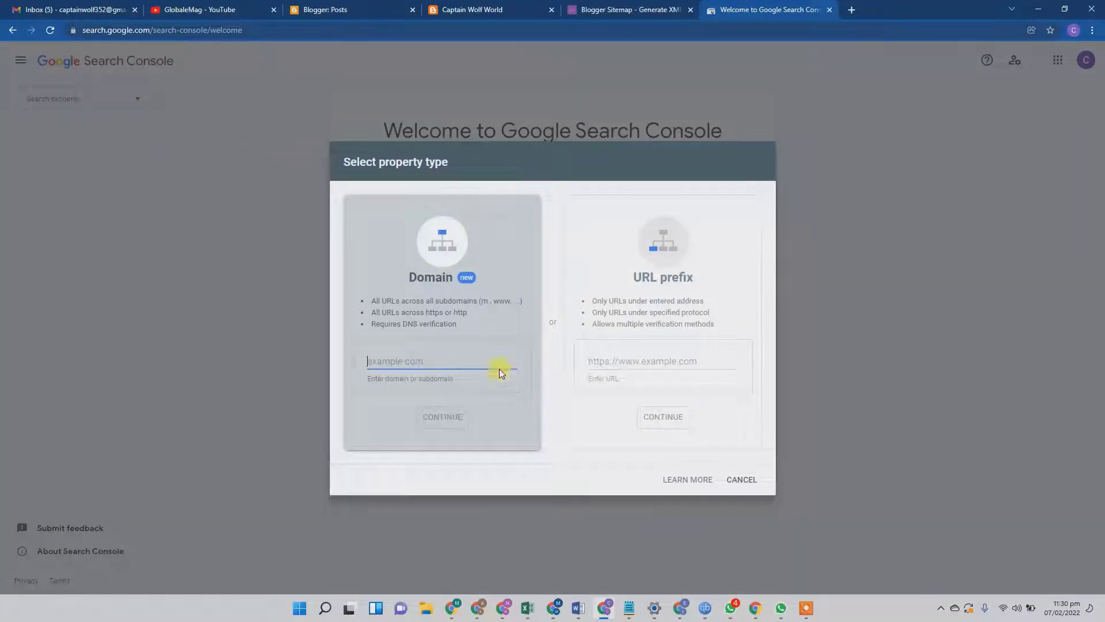
left_click(643, 356)
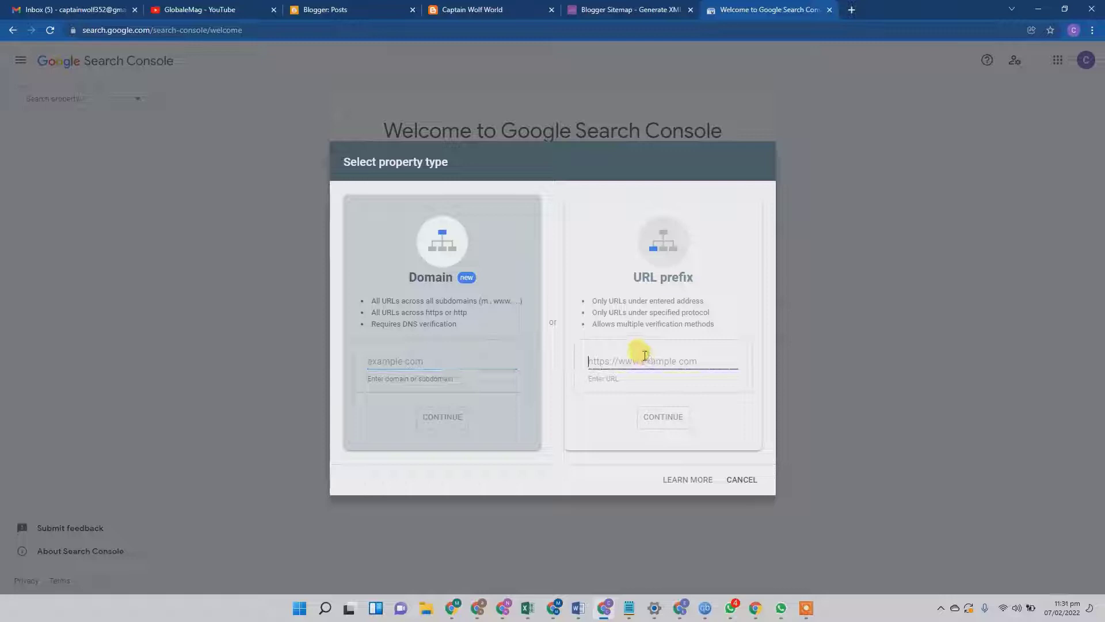
key("ctrl+v")
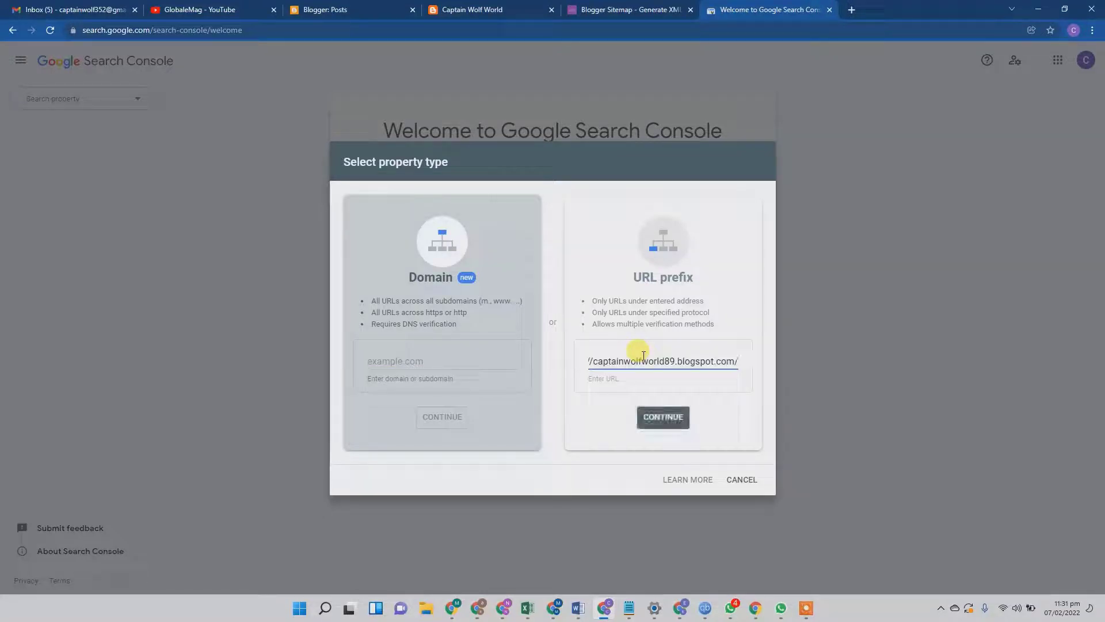
left_click(677, 416)
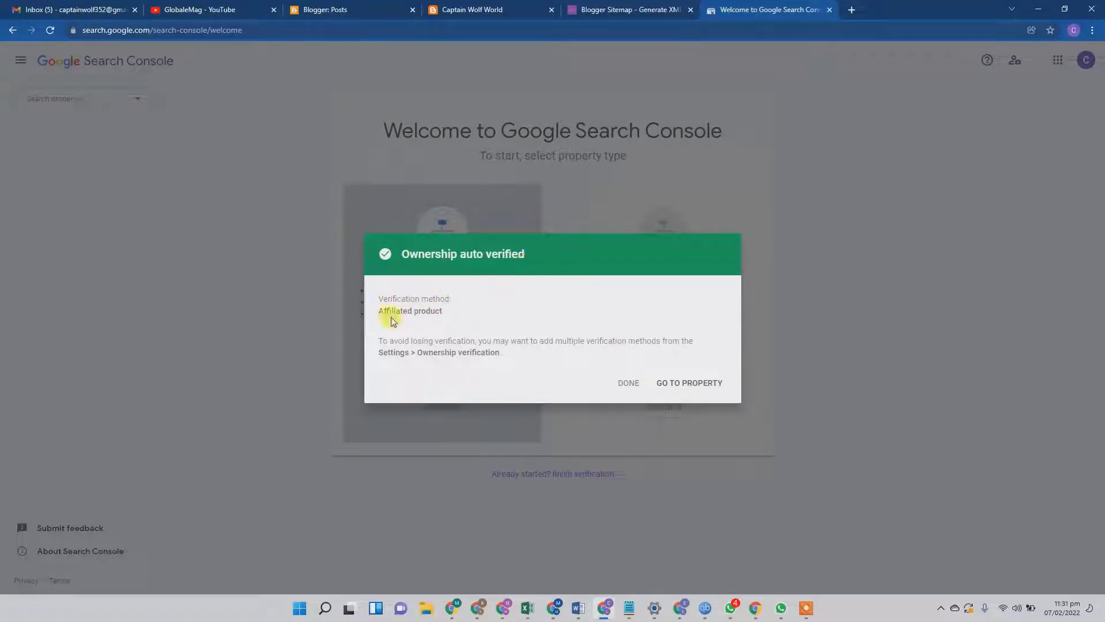
left_click(691, 384)
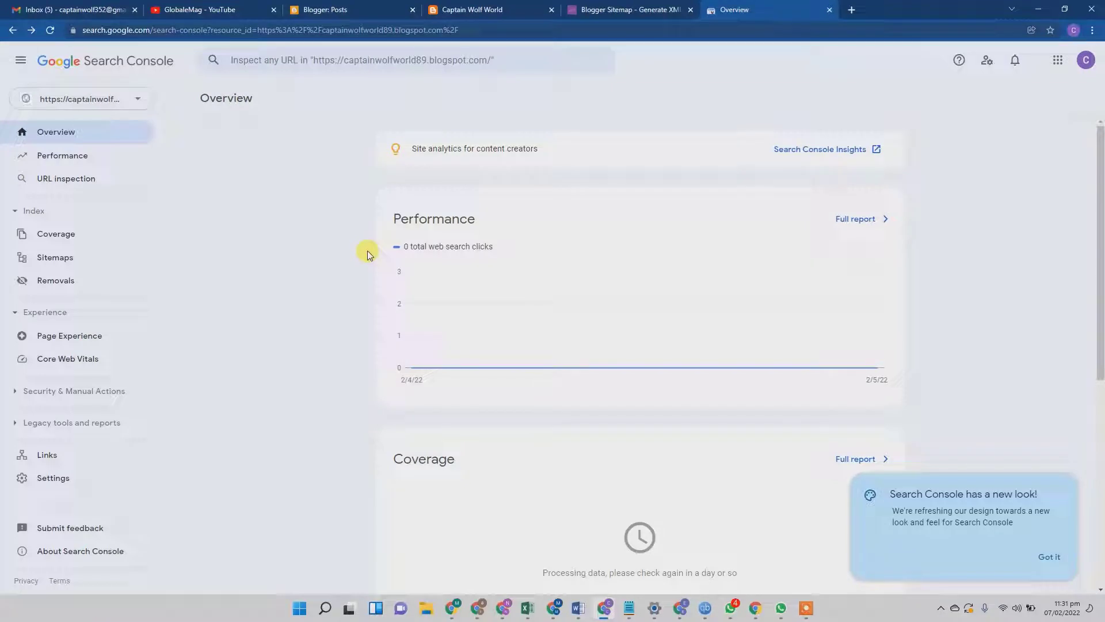
Dismiss the 'Search Console has a new look!' popup and scroll through the Overview page.
left_click(1048, 556)
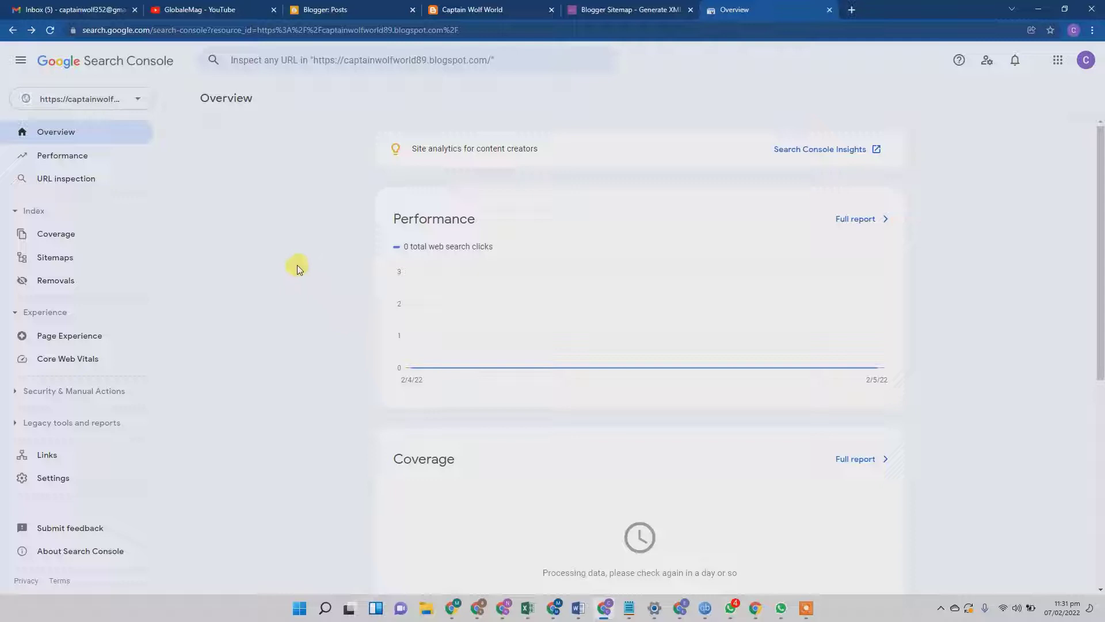
scroll(313, 206, "down", 5)
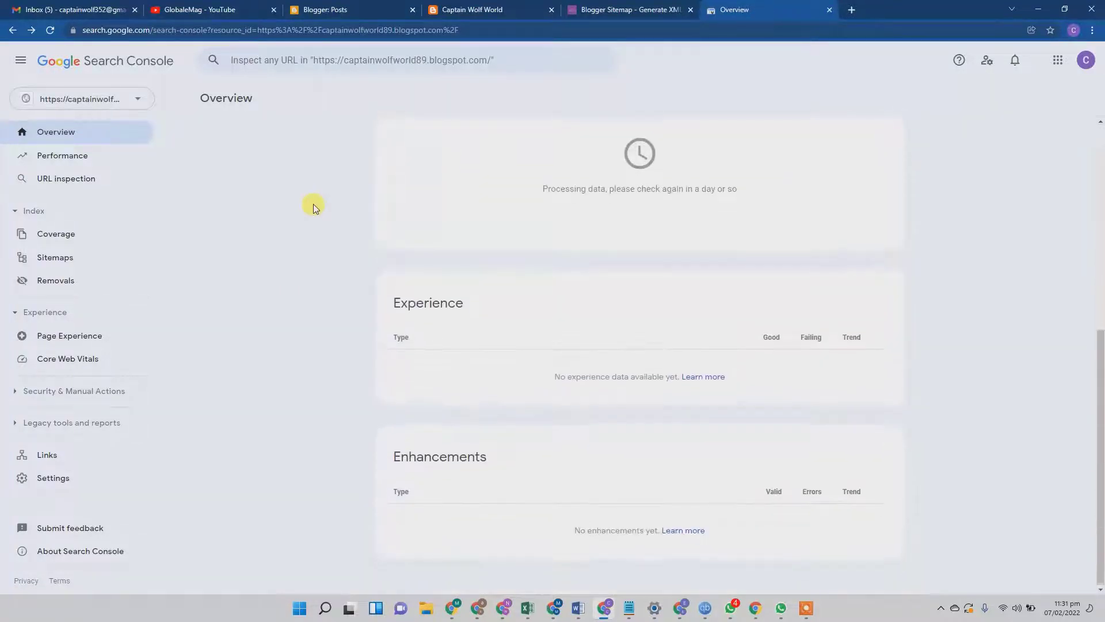
scroll(313, 205, "up", 7)
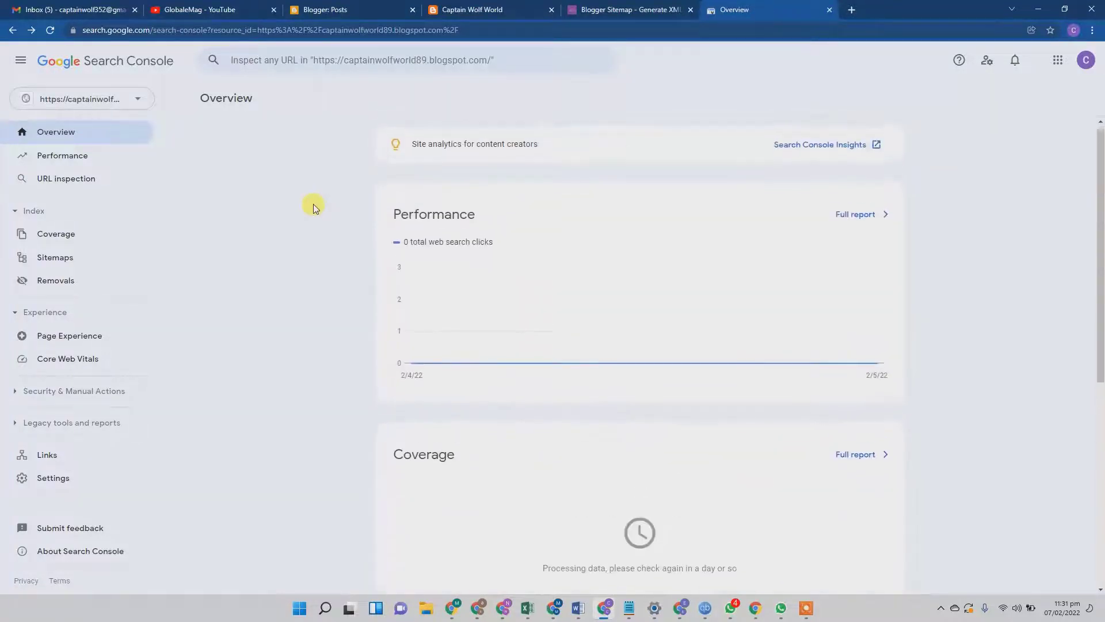
Open the Sitemaps report, focus the 'Enter sitemap URL' field, and dismiss the tip card.
left_click(37, 259)
left_click(593, 182)
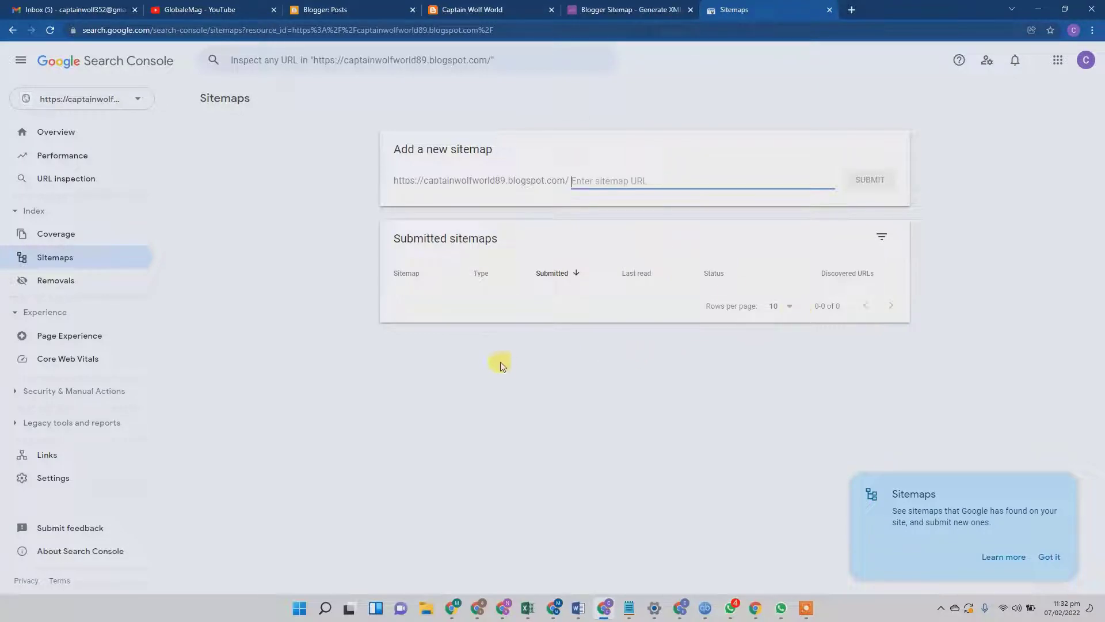
left_click(1043, 557)
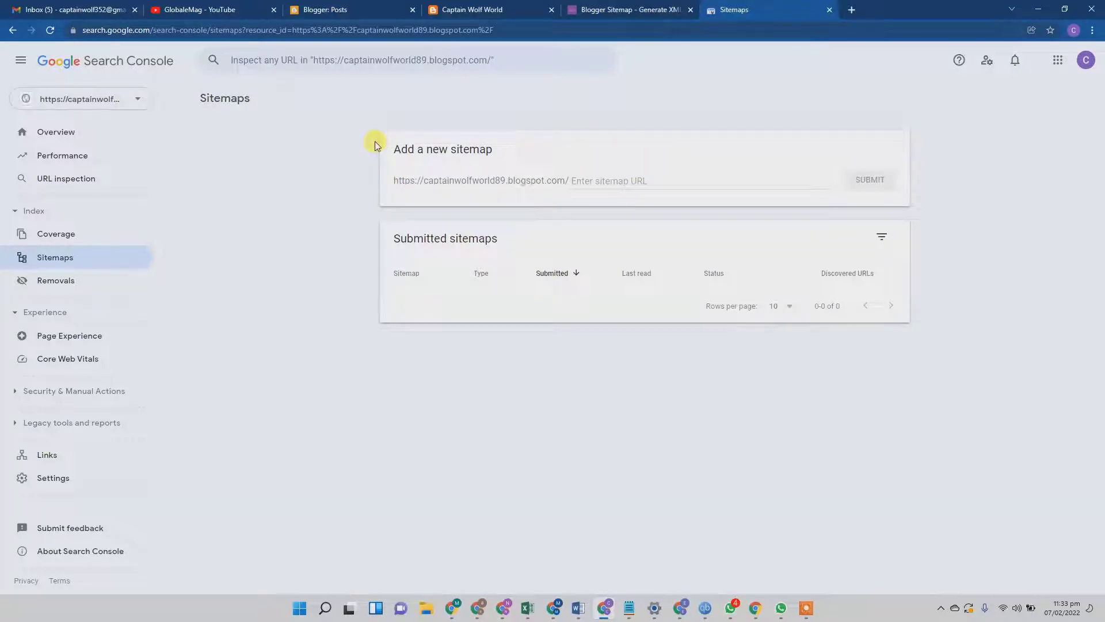
Paste the blog URL into Labnol's Blogger Sitemap Generator and generate its XML sitemap.
left_click(651, 15)
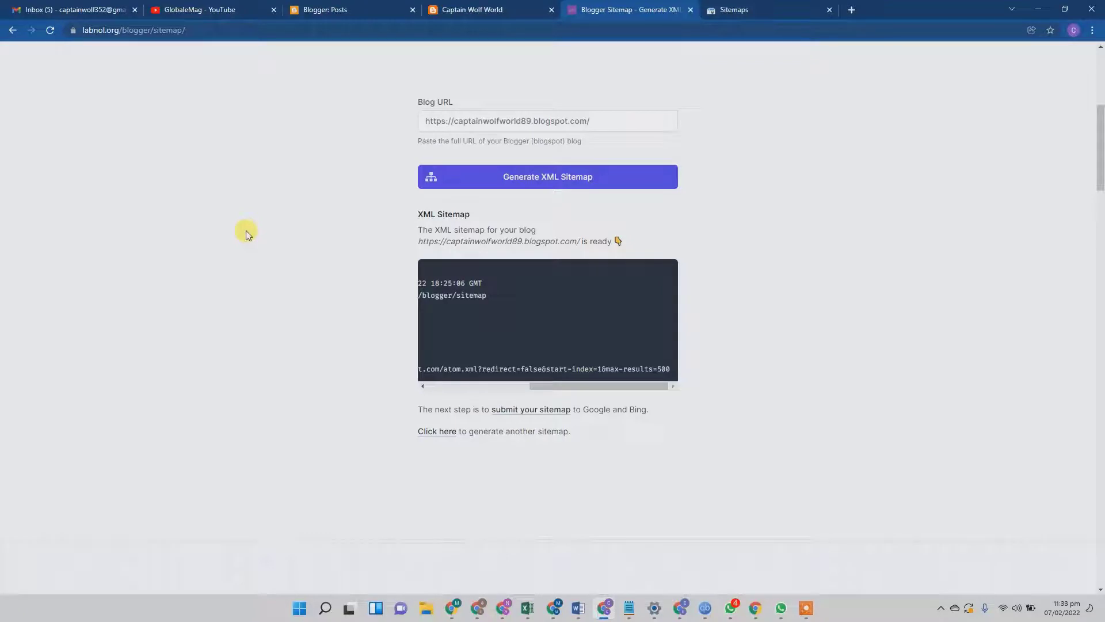
key("F5")
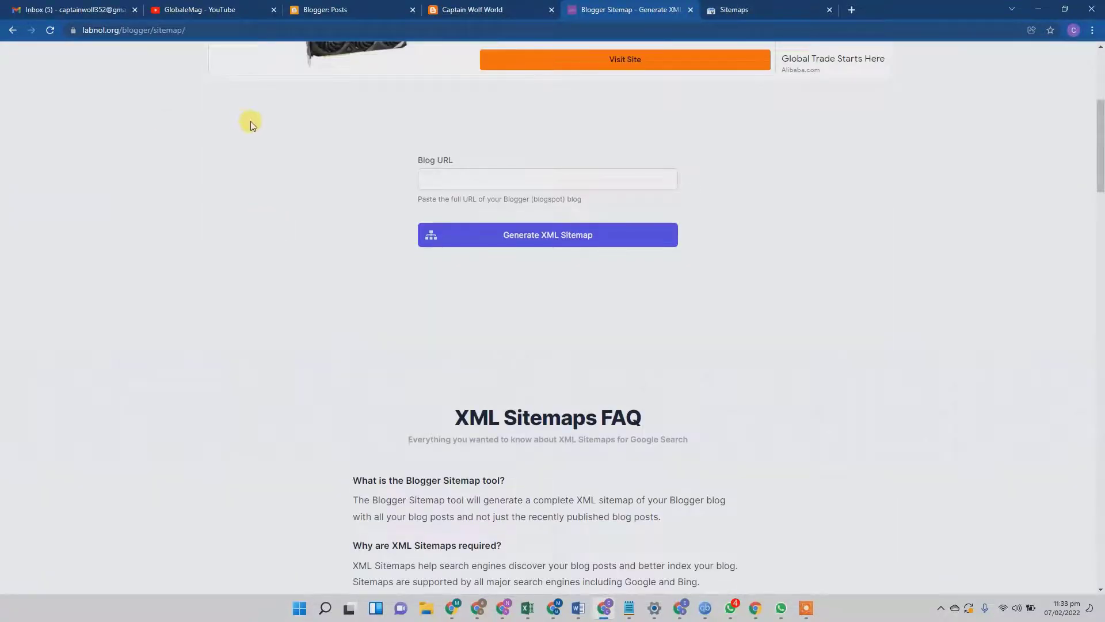
left_click(441, 180)
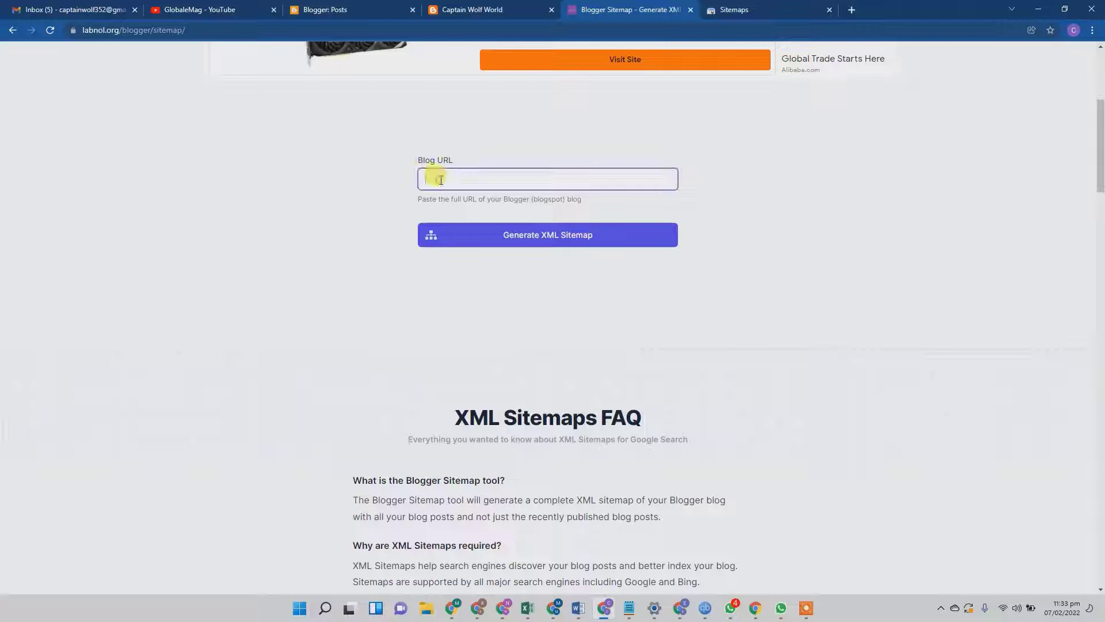
right_click(439, 180)
left_click(466, 271)
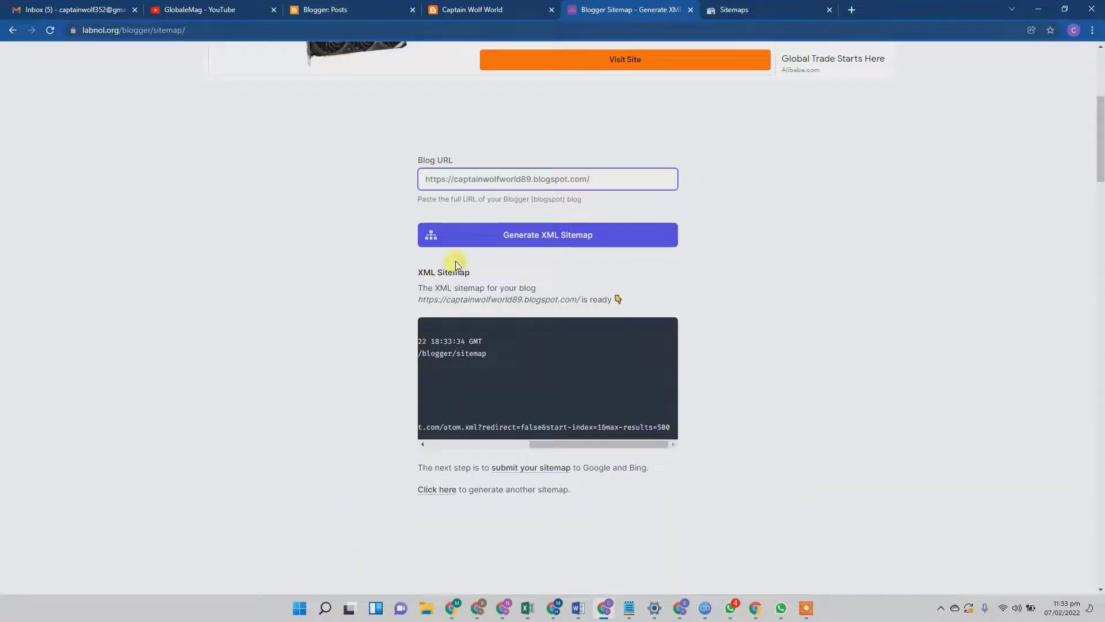
left_click(535, 234)
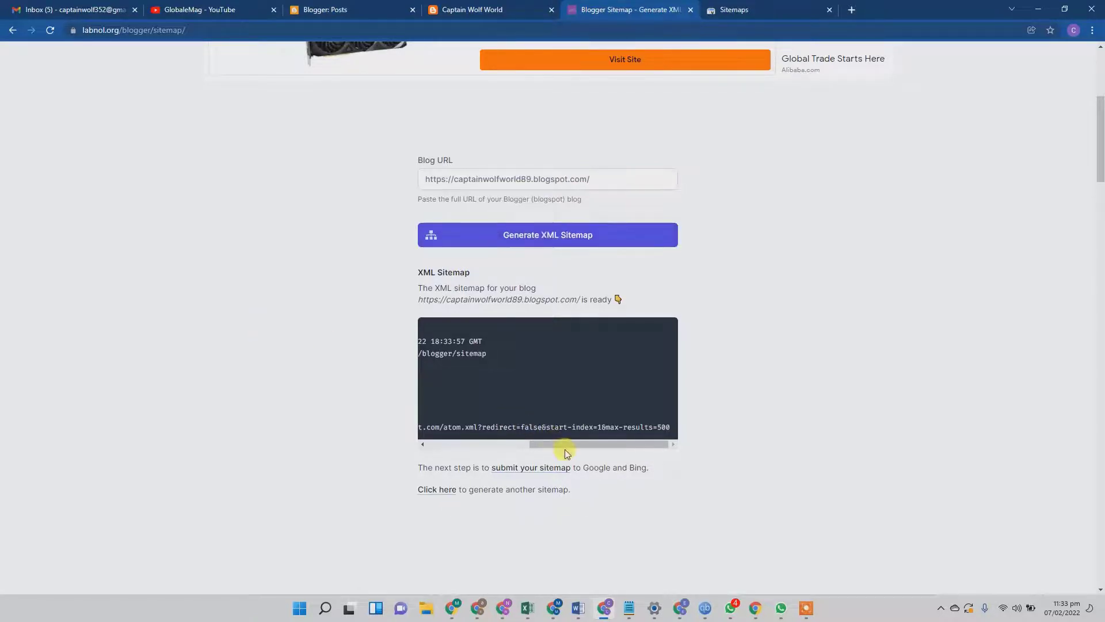
Copy the atom.xml?redirect=false&start-index=1&max-results=500 sitemap path from the generated output.
left_click_drag(564, 449, 518, 444)
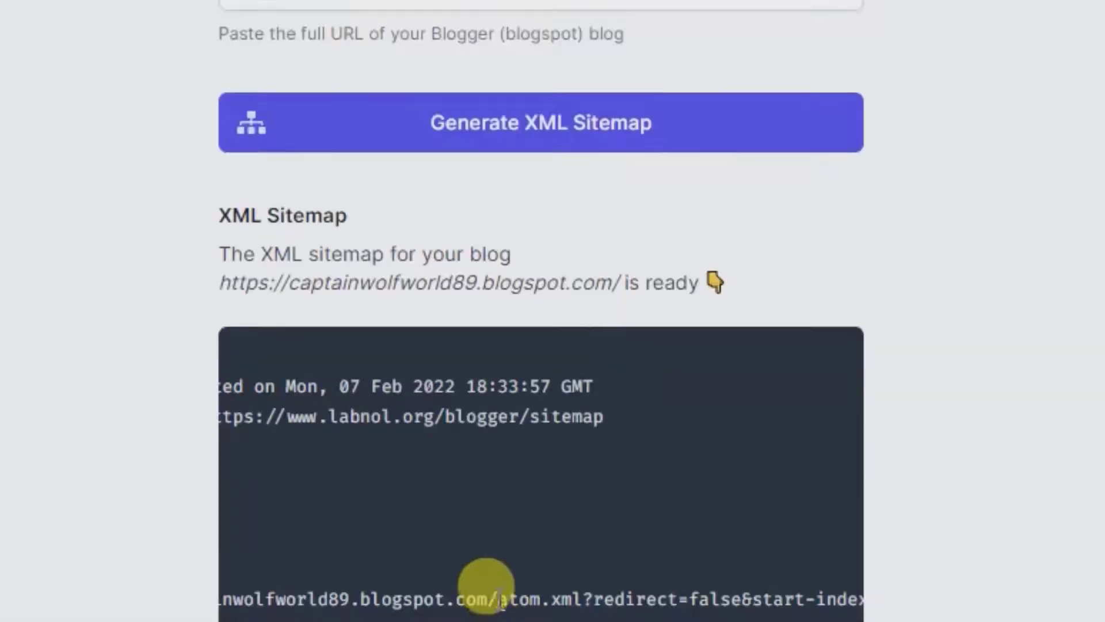
left_click_drag(500, 602, 552, 601)
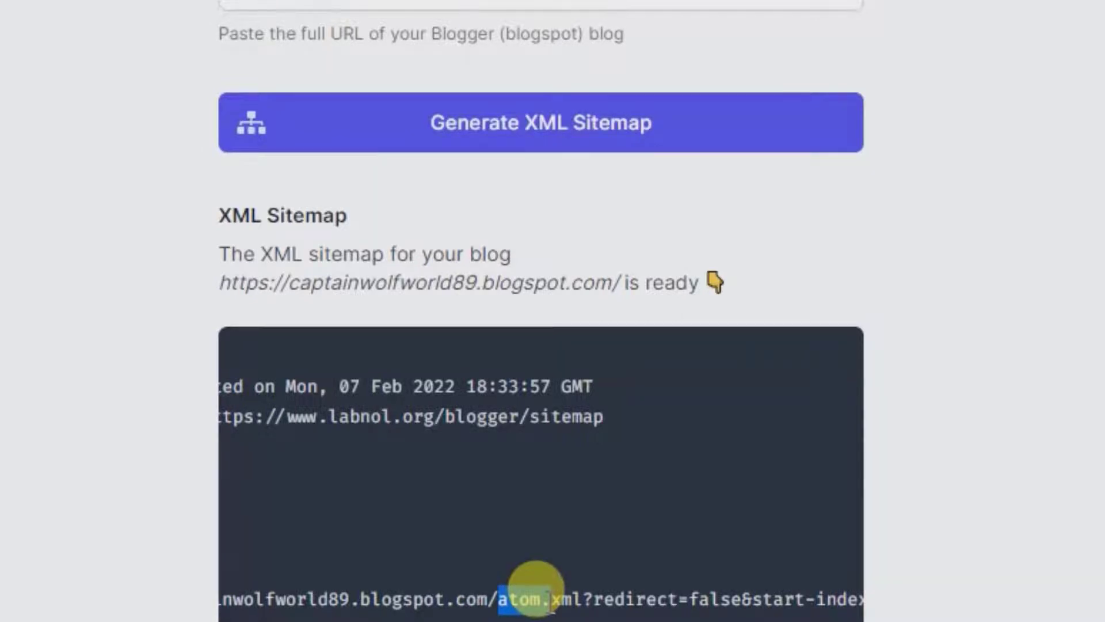
left_click_drag(551, 601, 893, 610)
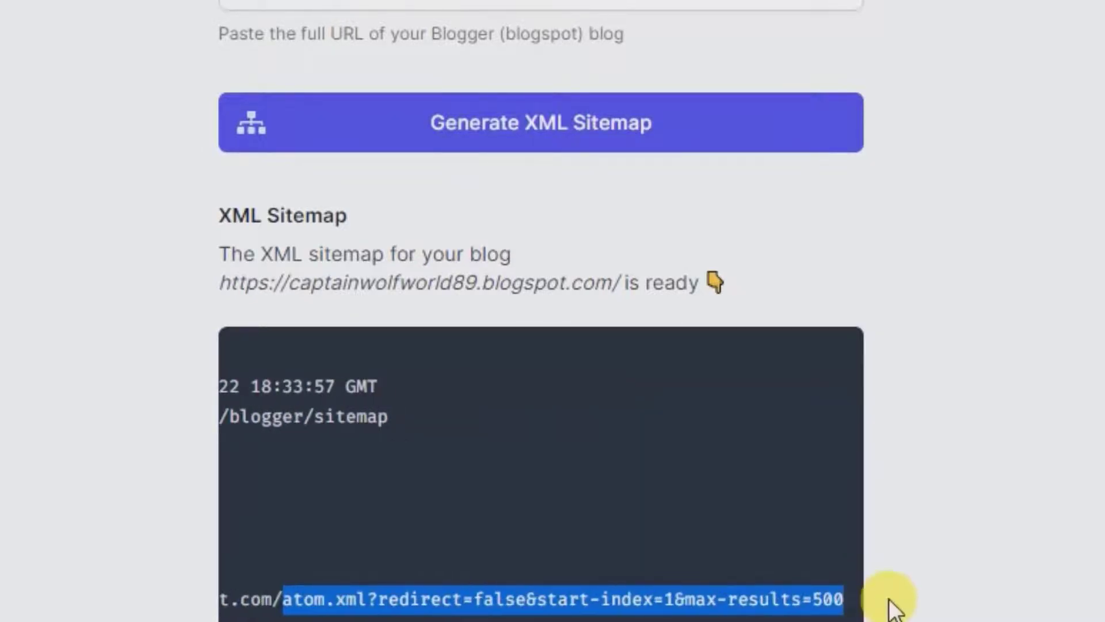
right_click(780, 607)
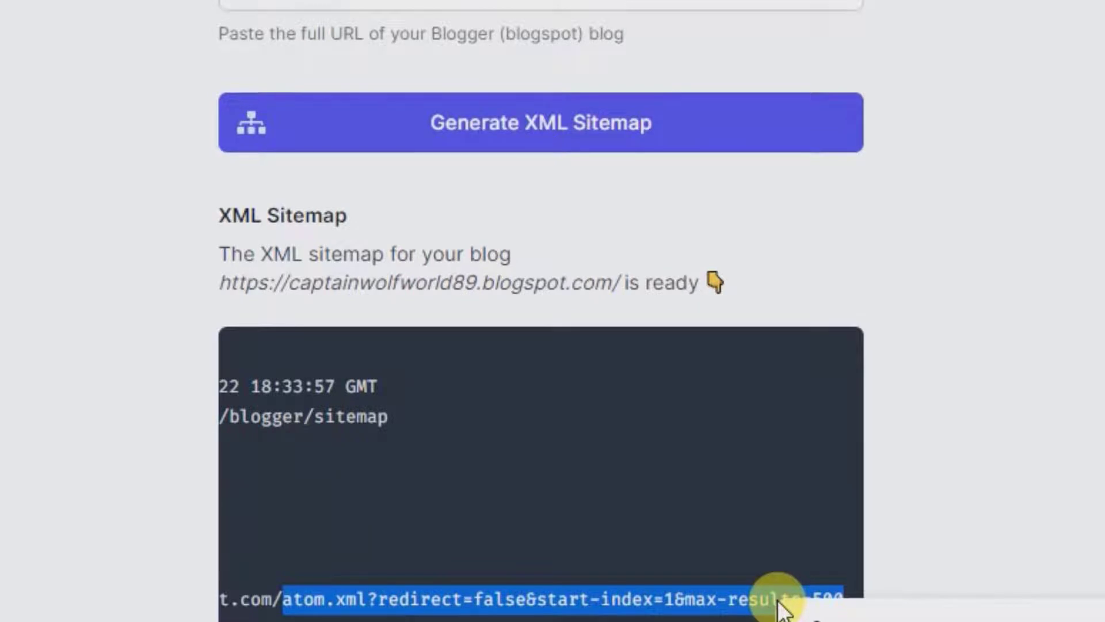
left_click(806, 619)
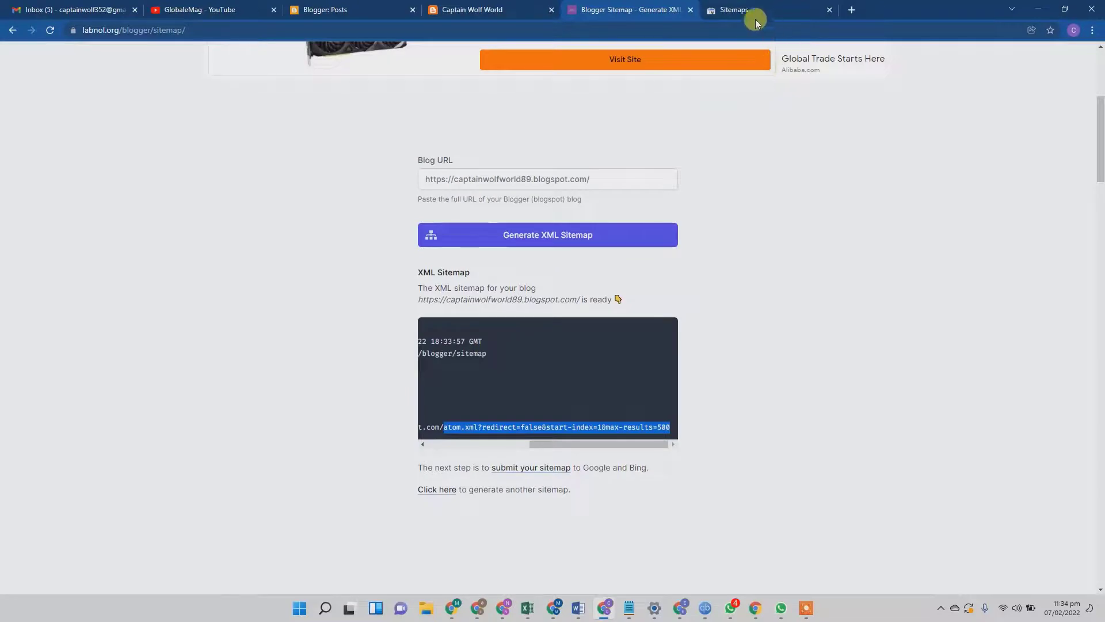
Choose the blogspot property and submit the pasted atom.xml path as a new sitemap.
left_click(756, 19)
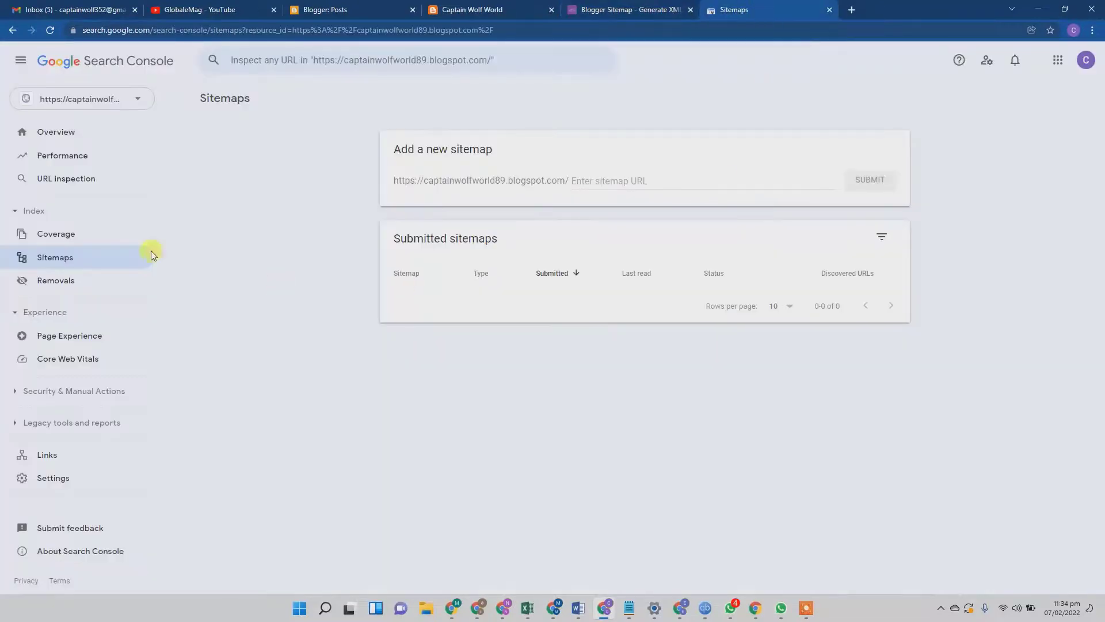
left_click(137, 103)
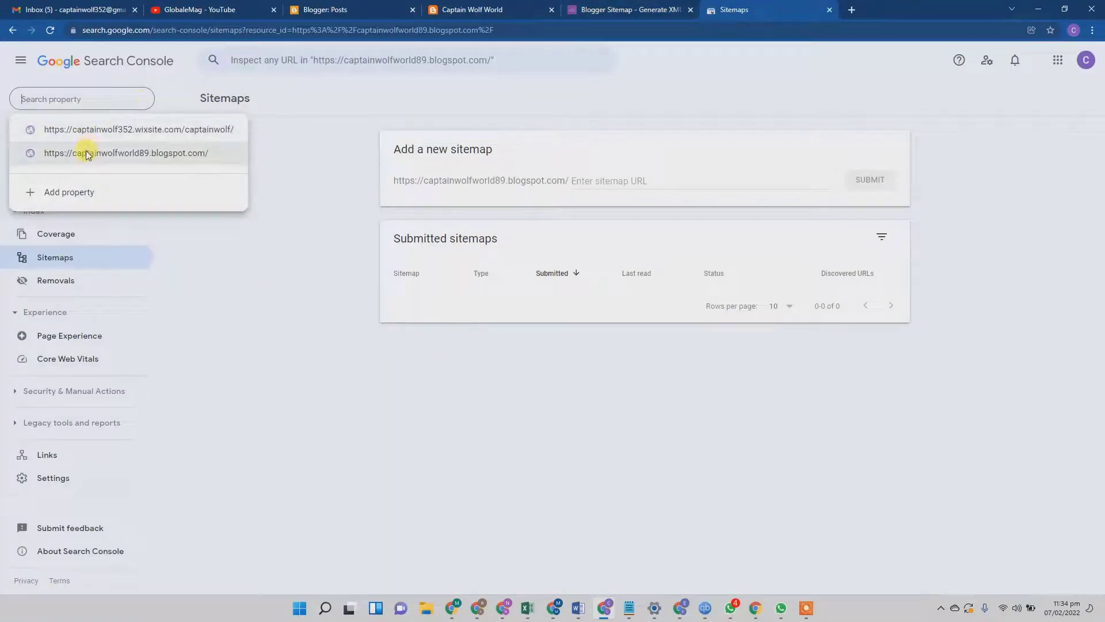
left_click(133, 156)
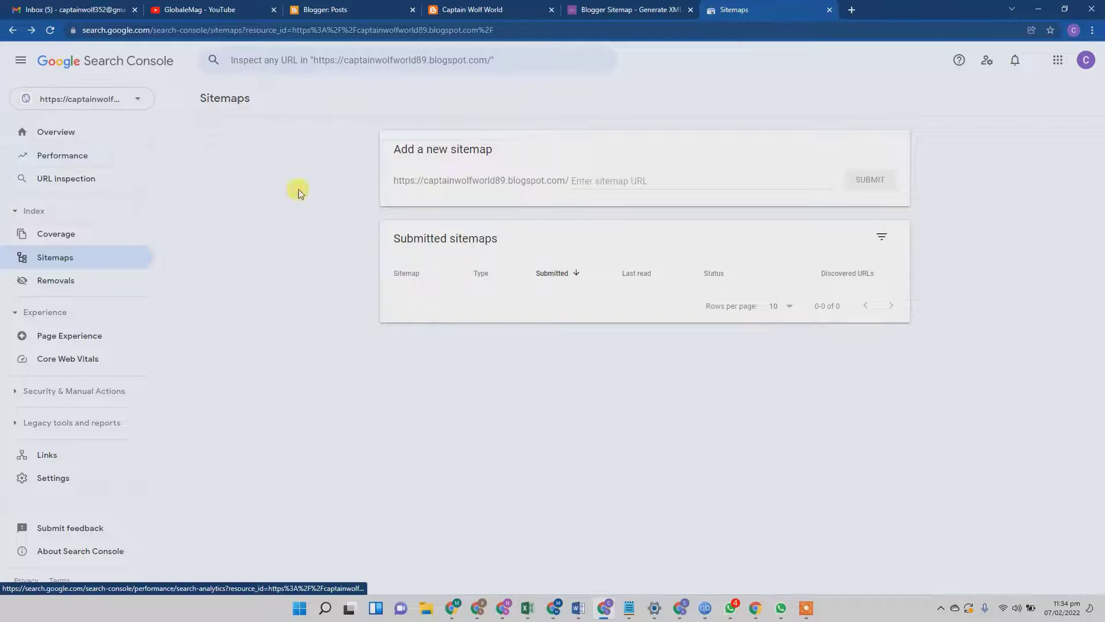
left_click(91, 261)
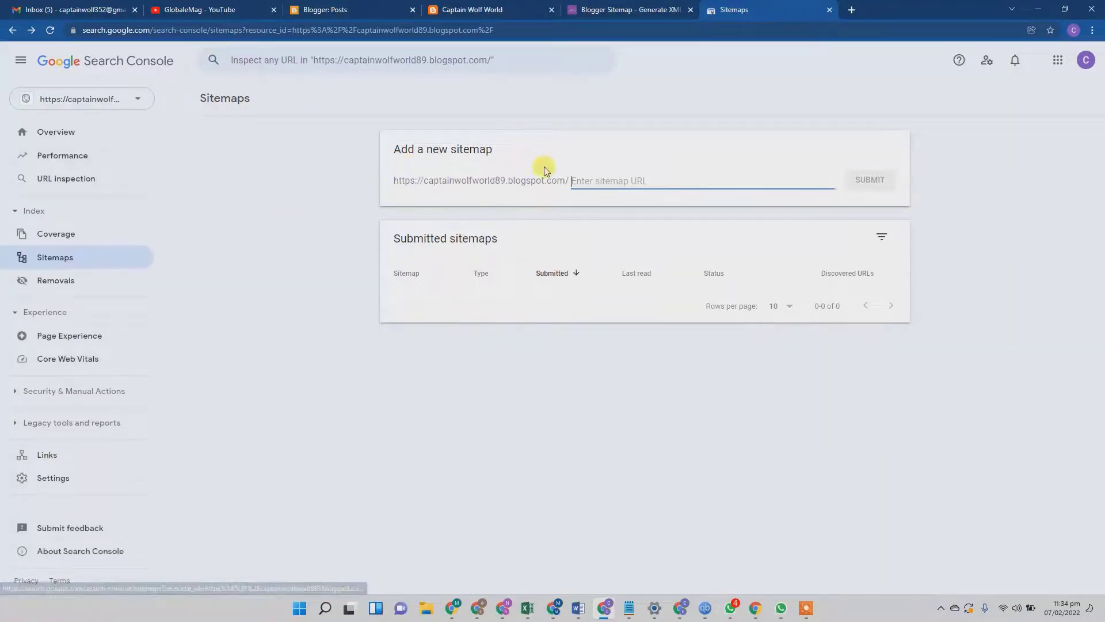
left_click_drag(395, 180, 597, 185)
left_click(597, 184)
key("ctrl+v")
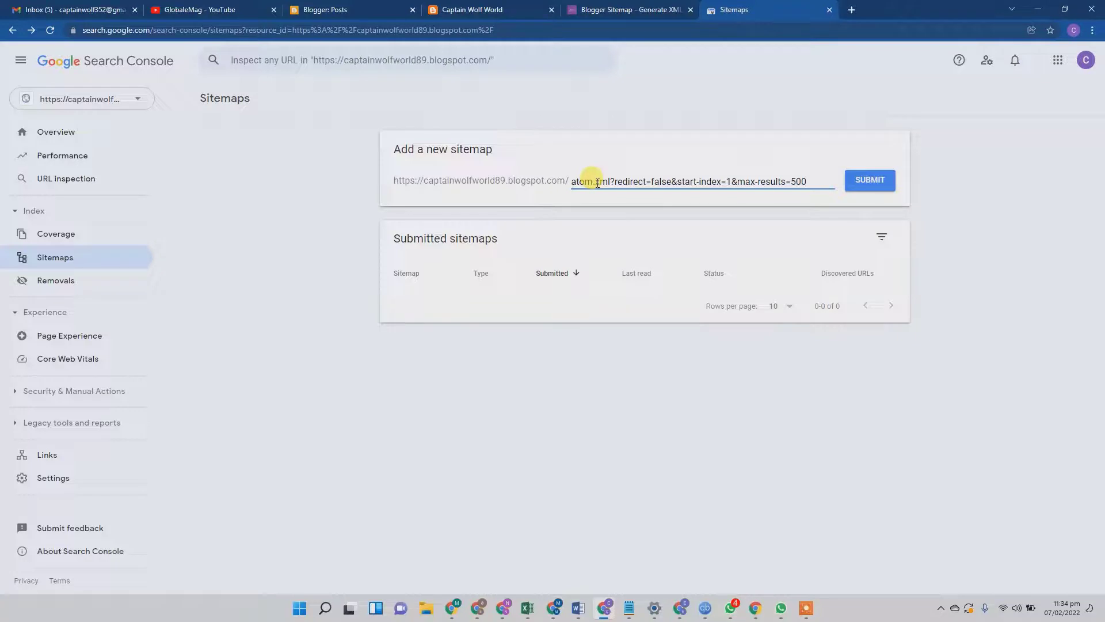
left_click(869, 183)
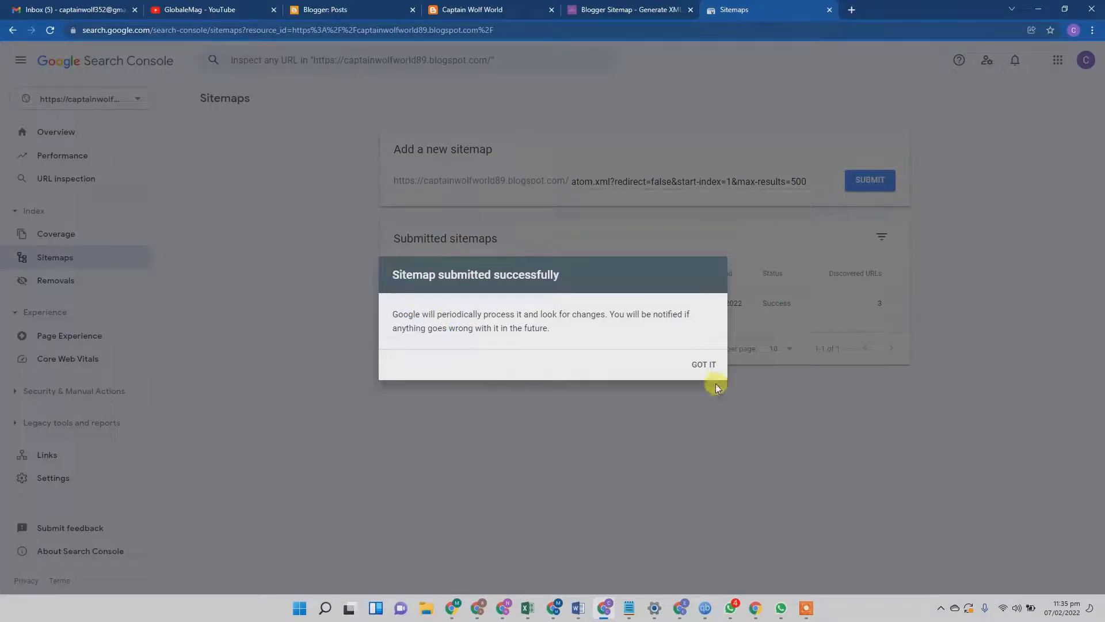
Dismiss the sitemap success notice and switch to the Captain Wolf World blog tab.
left_click(702, 369)
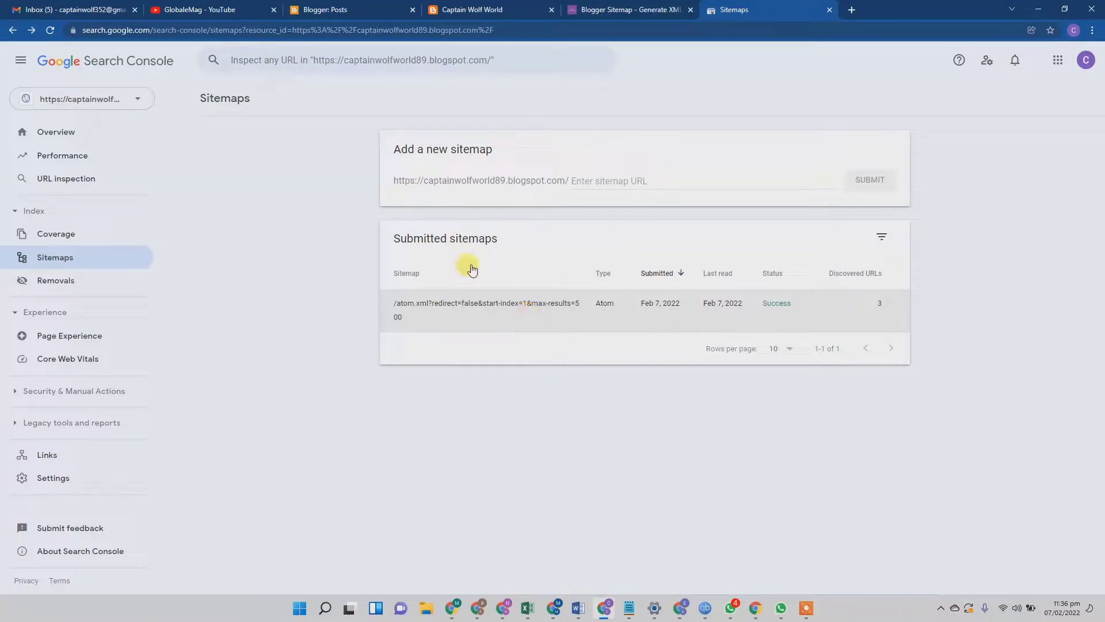
left_click(470, 10)
Scroll through the Captain Wolf World blog posts, ending back on the Sitemaps page with the Success entry.
scroll(579, 375, "up", 2)
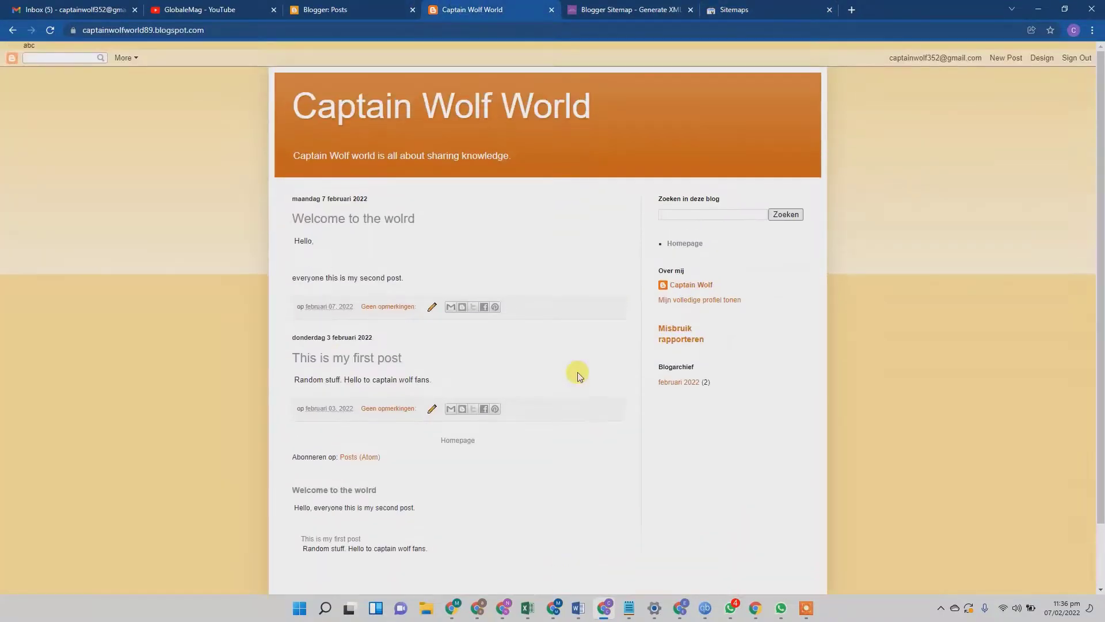
scroll(578, 375, "down", 2)
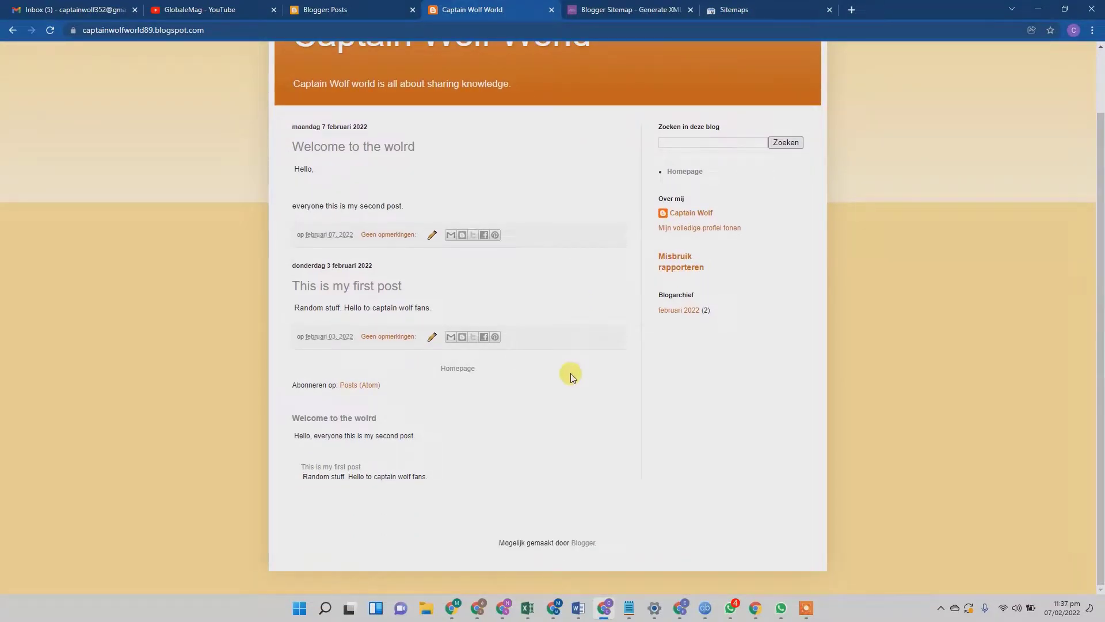
left_click(748, 12)
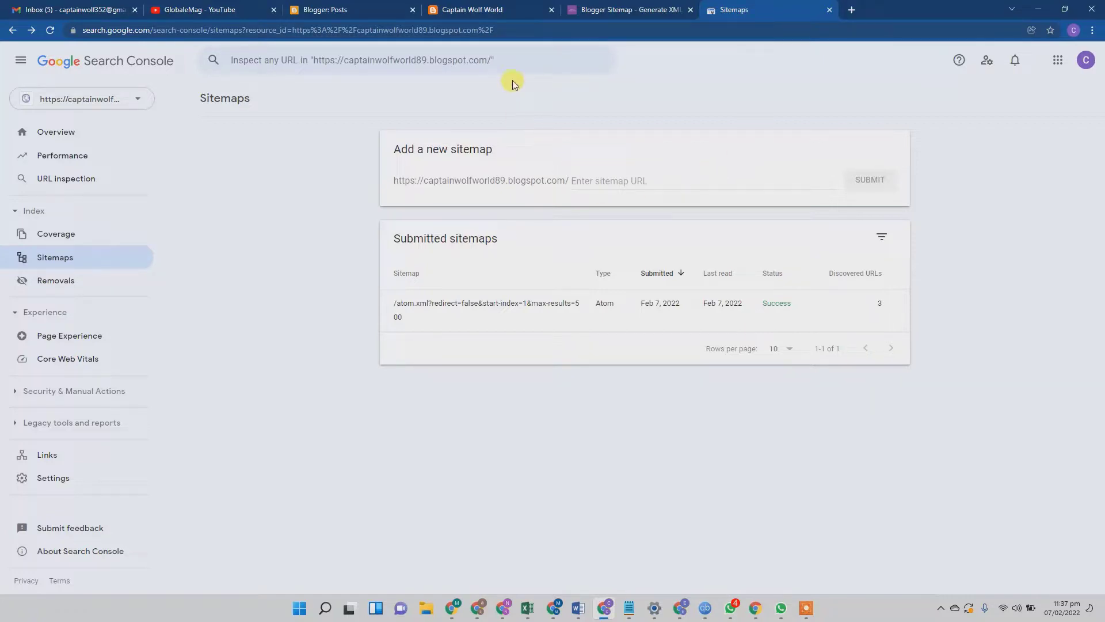
left_click(500, 13)
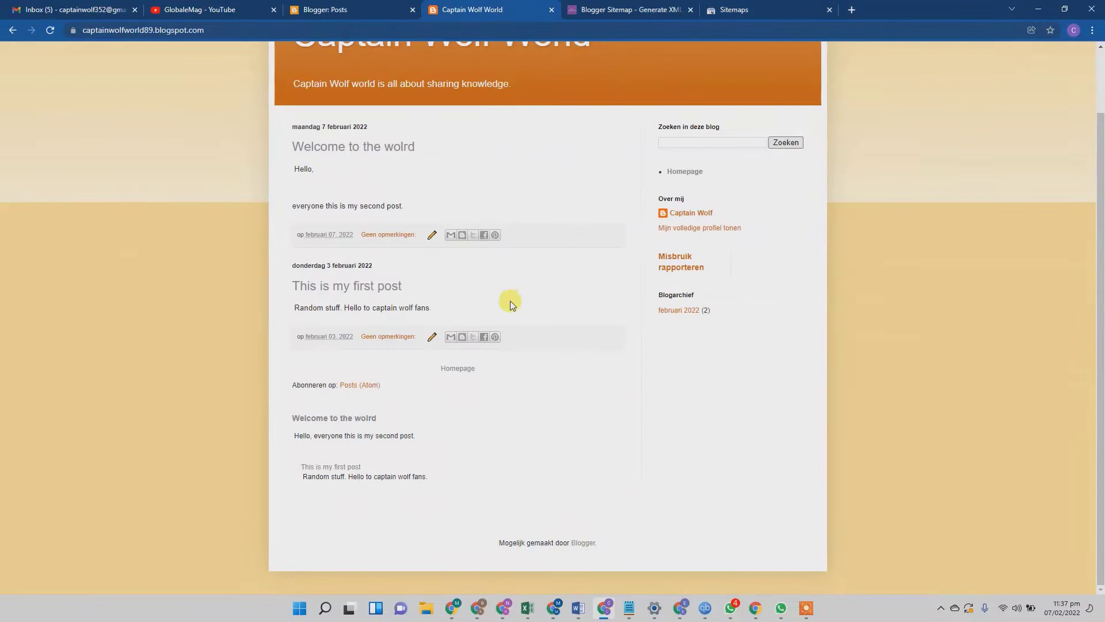
scroll(513, 313, "down", 2)
scroll(513, 312, "up", 2)
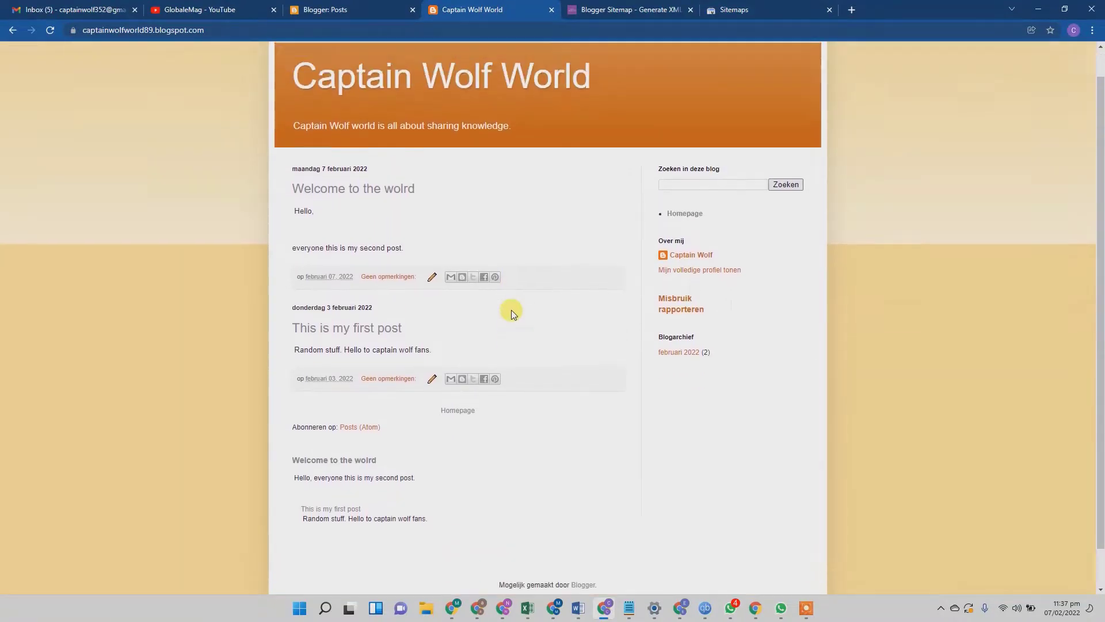
left_click(754, 12)
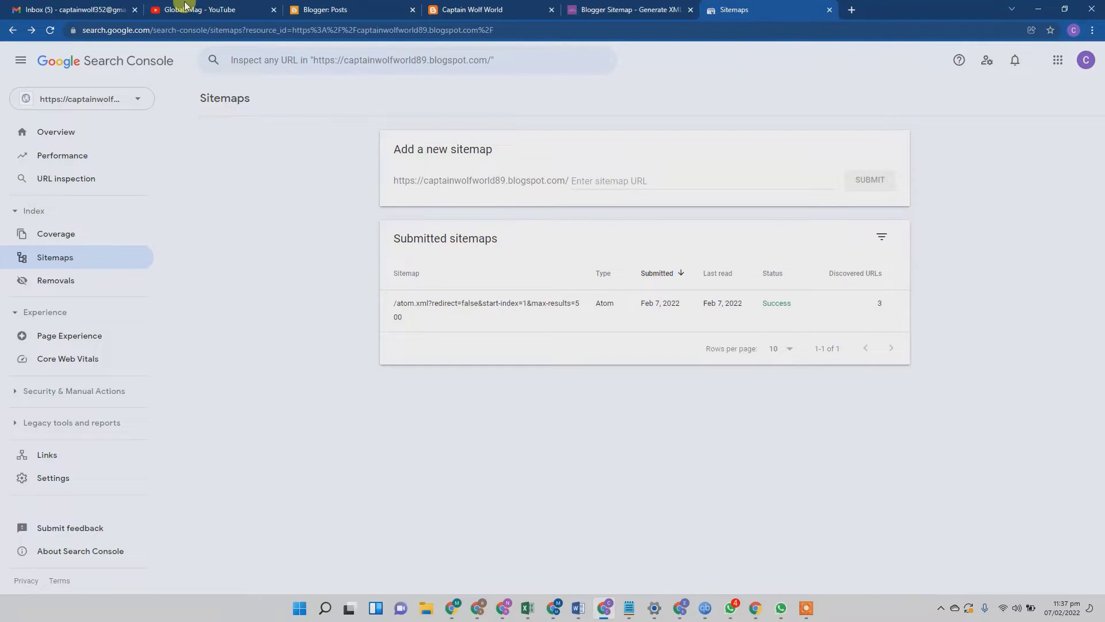
Switch to the GlobaleMag YouTube channel's Videos tab.
left_click(202, 10)
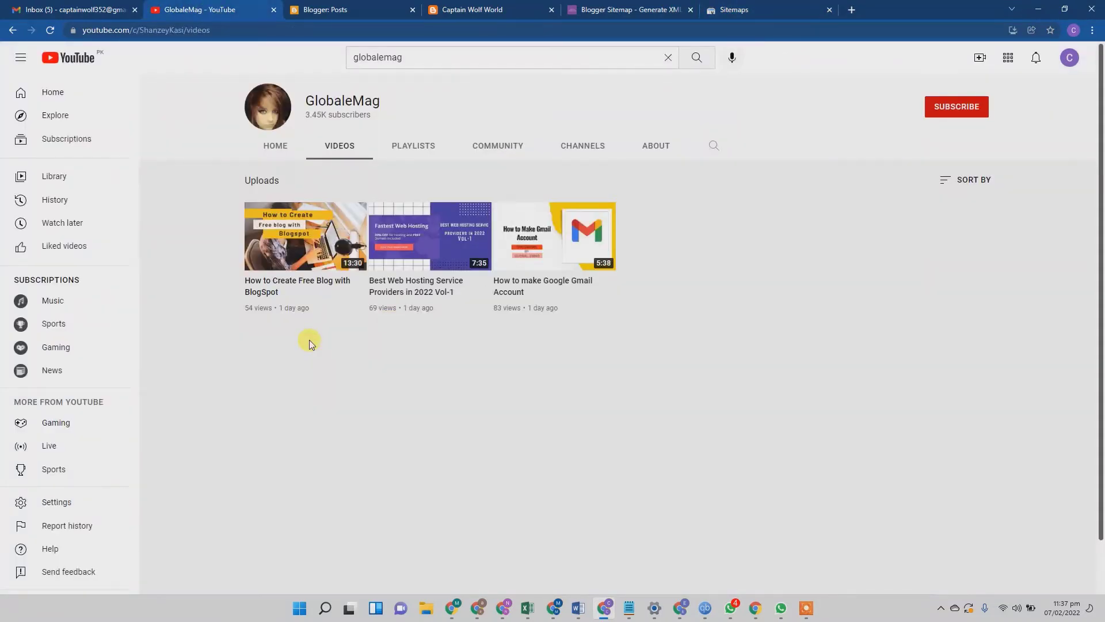